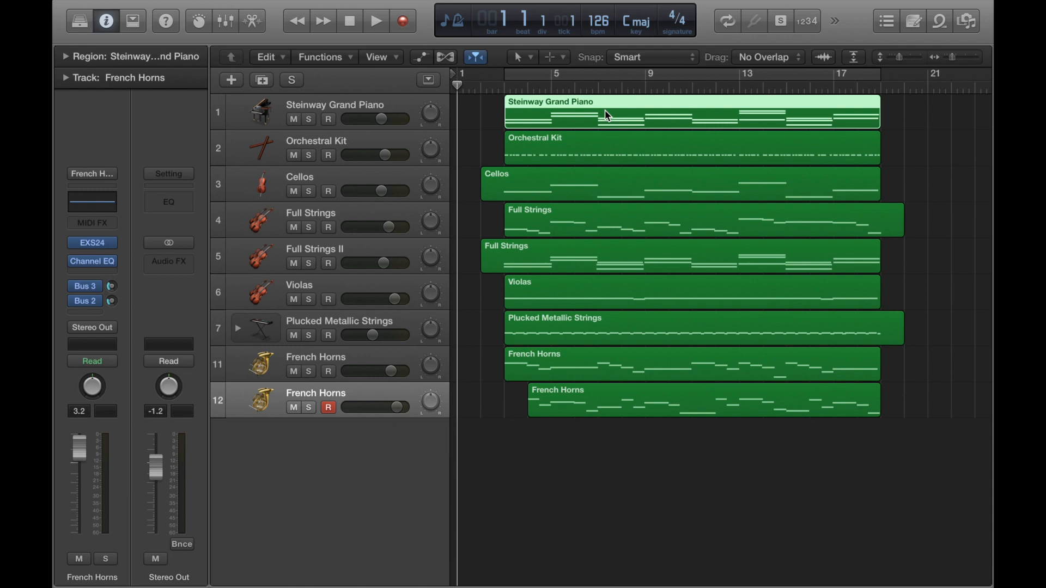
Open the Steinway Grand Piano region in the Piano Roll editor below the tracks.
{"action": "left_click", "coordinate": [264, 25]}
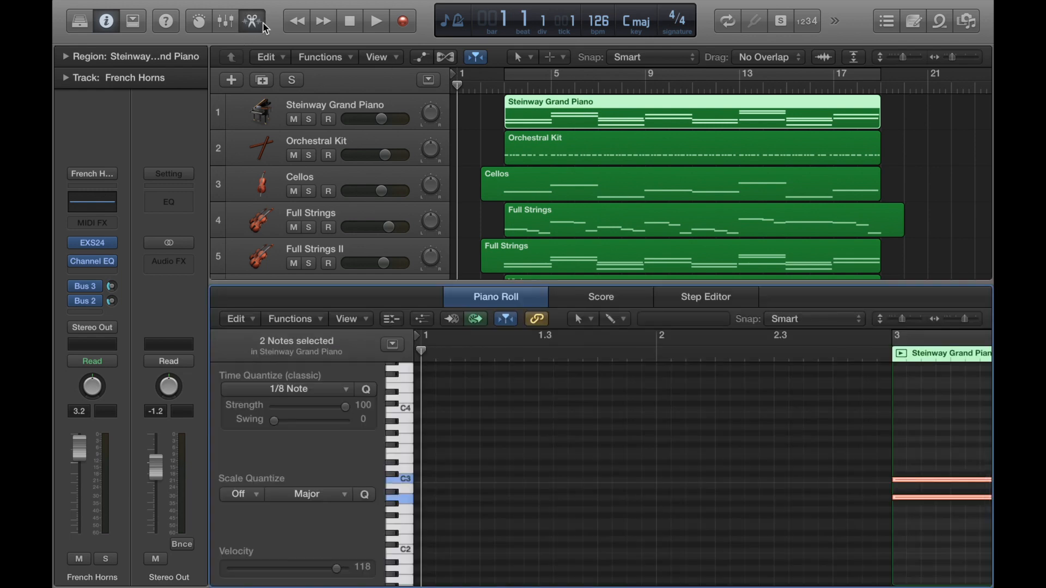
{"action": "left_click", "coordinate": [265, 27]}
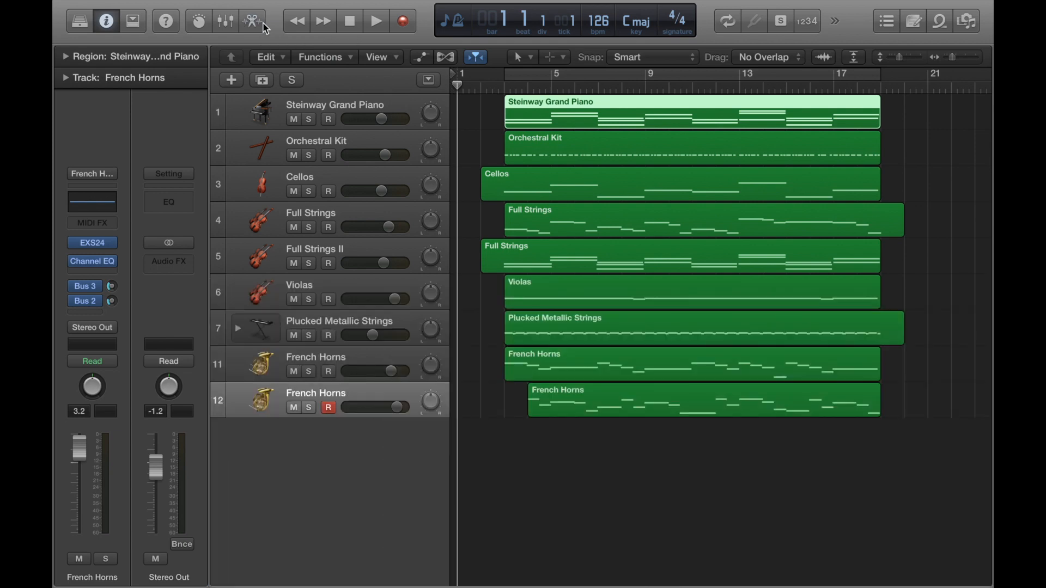
{"action": "left_click", "coordinate": [265, 28]}
{"action": "left_click", "coordinate": [264, 28]}
{"action": "double_click", "coordinate": [591, 114]}
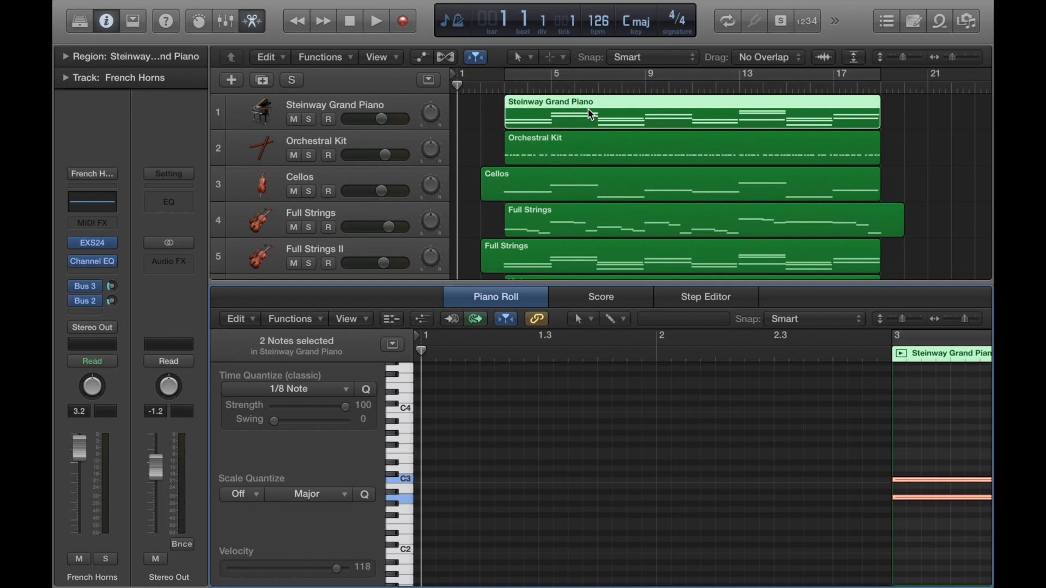
Hide the inspector and enlarge the Piano Roll editor until only the first two tracks stay fully visible above it.
{"action": "left_click", "coordinate": [107, 23]}
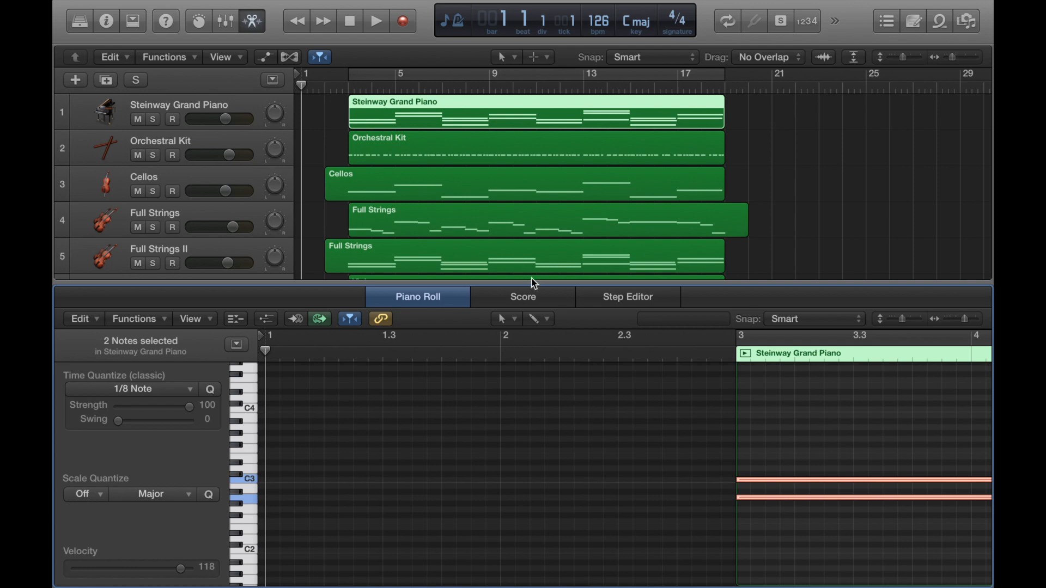
{"action": "left_click_drag", "start_coordinate": [518, 284], "coordinate": [519, 283]}
{"action": "left_click_drag", "start_coordinate": [521, 216], "coordinate": [522, 181]}
{"action": "scroll", "coordinate": [560, 274], "scroll_direction": "right", "scroll_amount": 2}
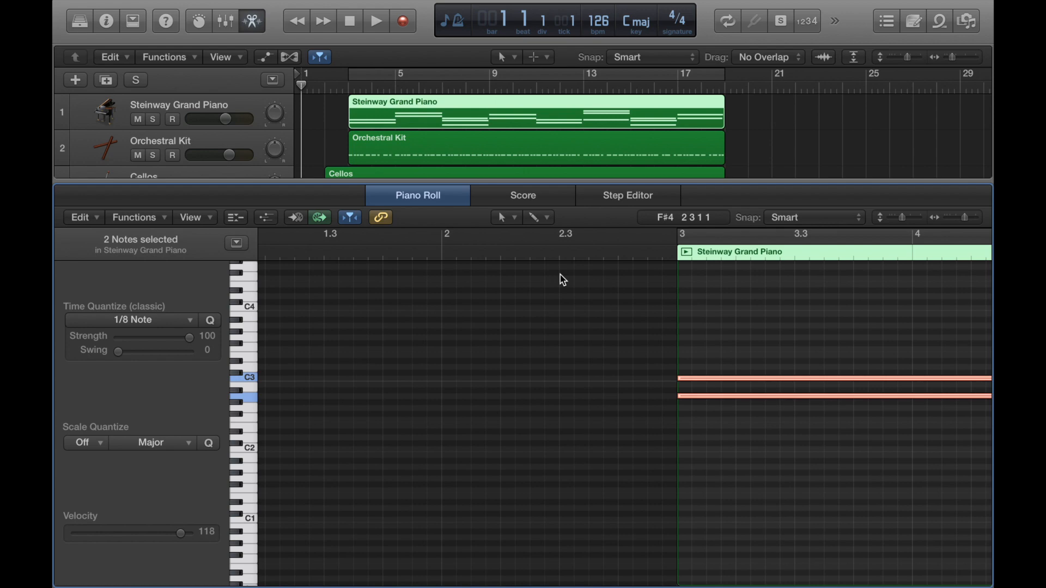
{"action": "scroll", "coordinate": [560, 275], "scroll_direction": "right", "scroll_amount": 8}
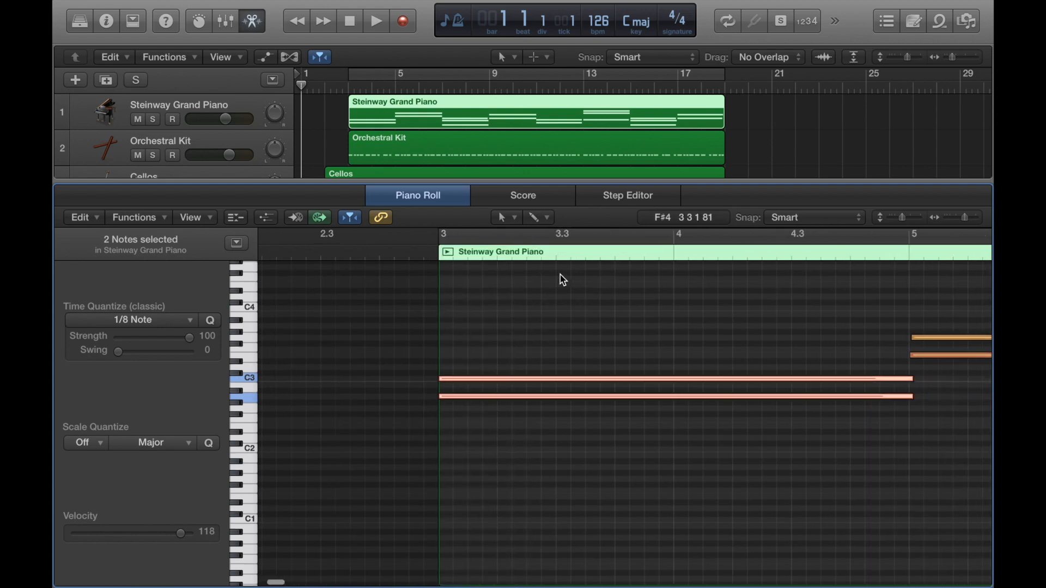
View the notes of the Orchestral Kit and Cellos regions in the Piano Roll and return to the Steinway Grand Piano region.
{"action": "left_click", "coordinate": [489, 150]}
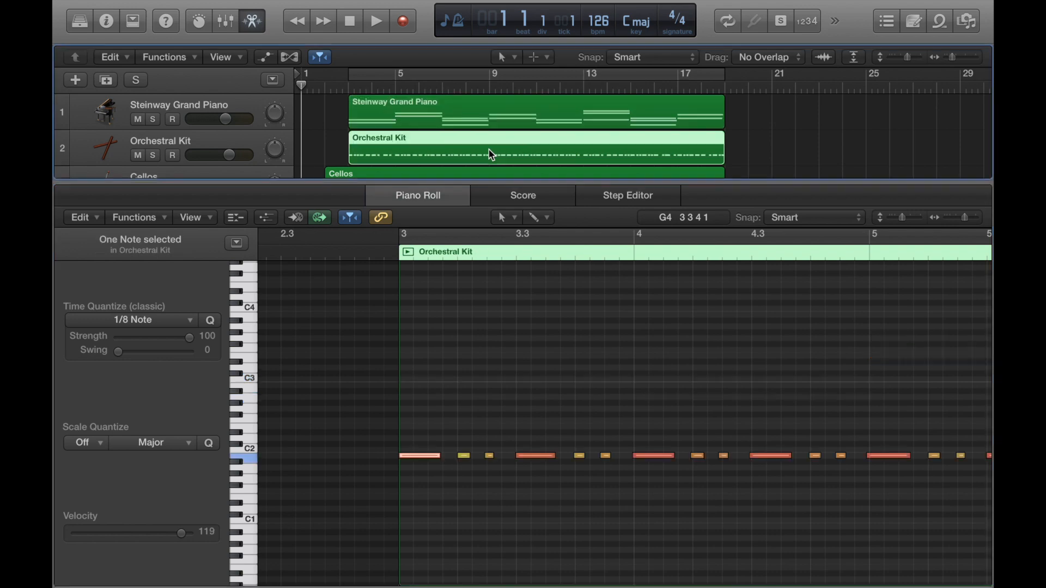
{"action": "left_click", "coordinate": [464, 174]}
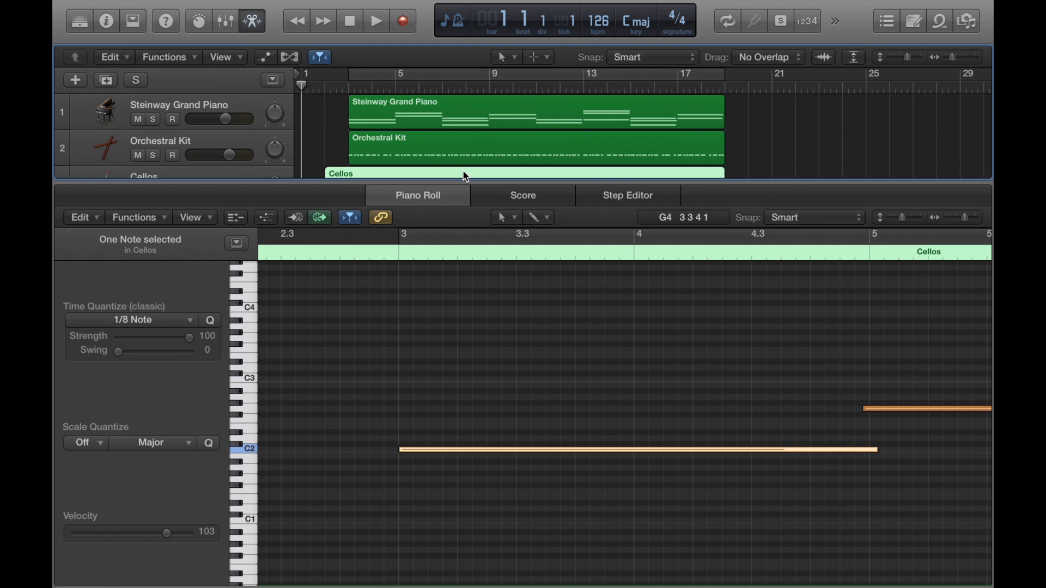
{"action": "left_click", "coordinate": [470, 118]}
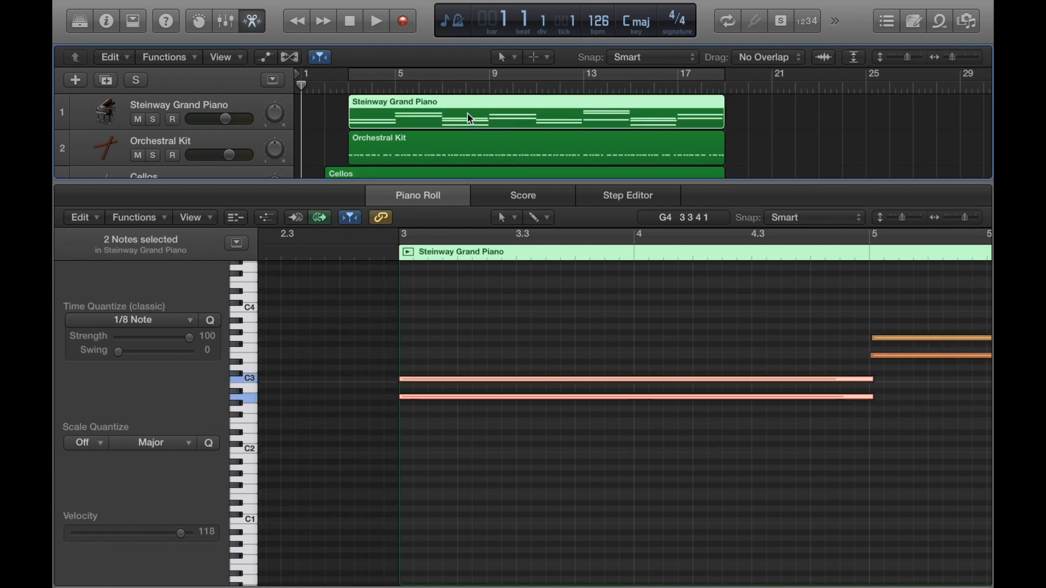
Fit all notes of the Steinway Grand Piano region into the Piano Roll and centre them vertically.
{"action": "left_click", "coordinate": [331, 200]}
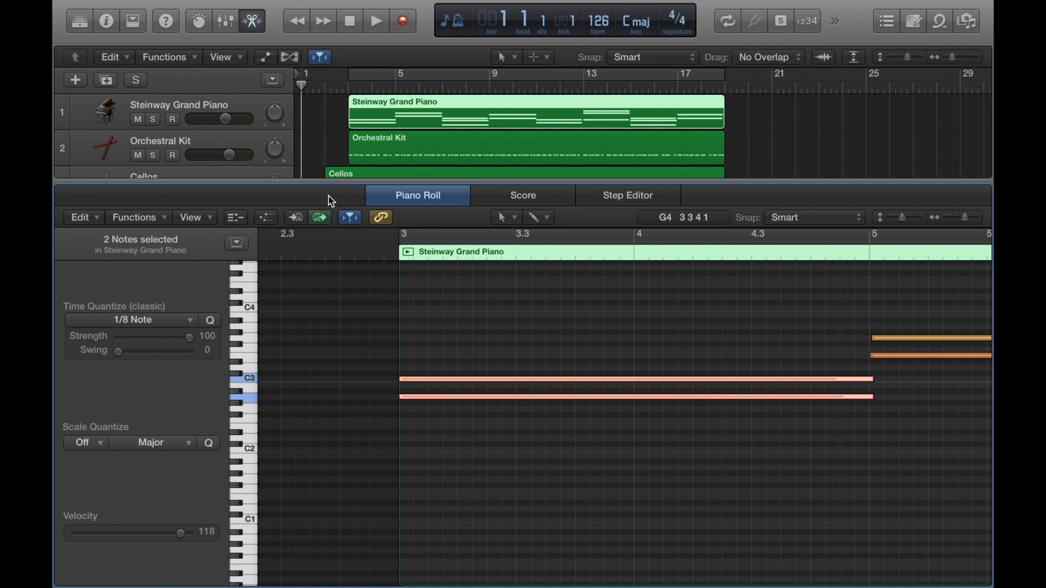
{"action": "key", "text": "z"}
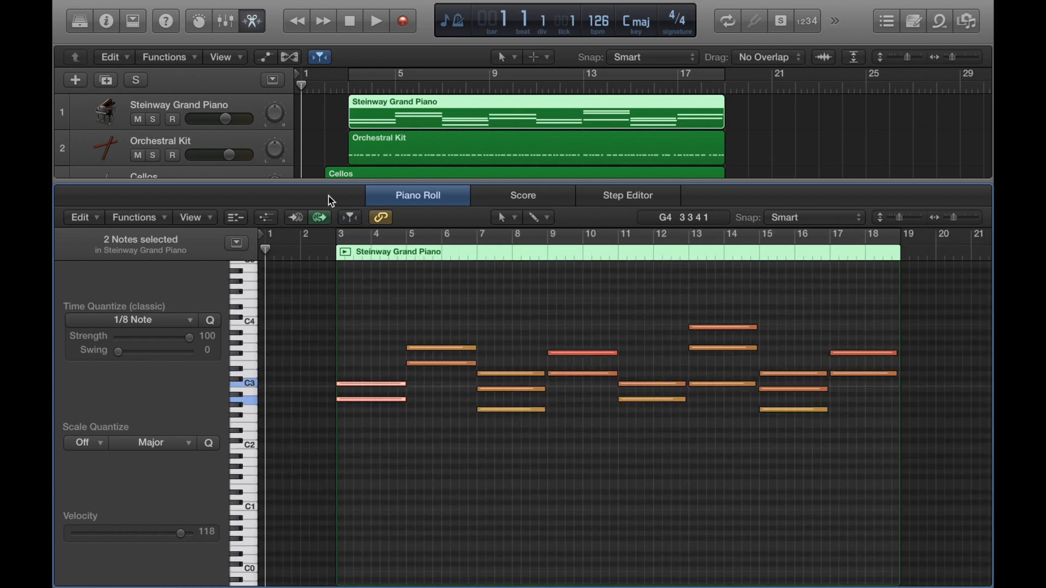
{"action": "key", "text": "super+Down"}
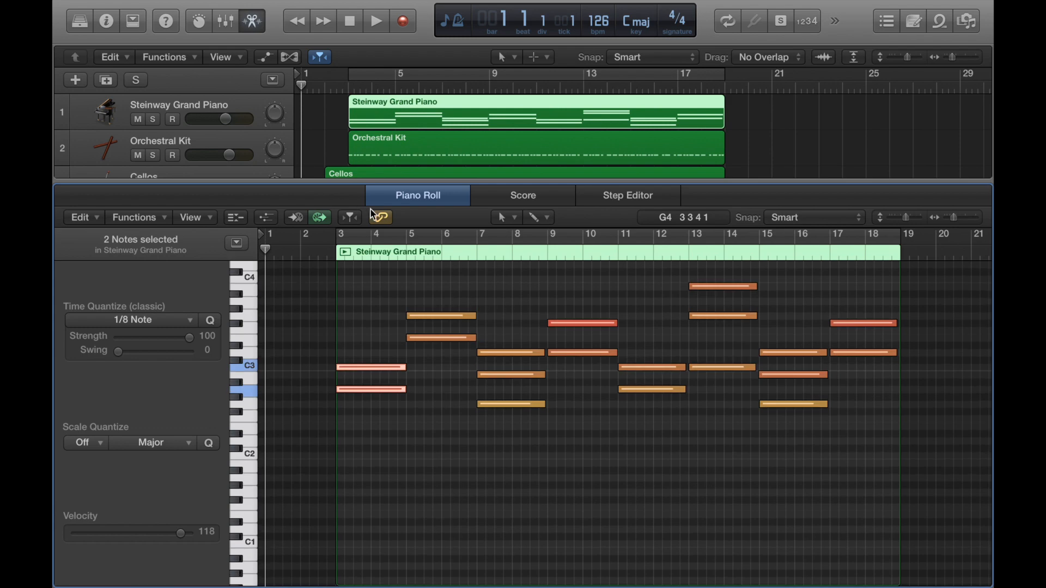
{"action": "scroll", "coordinate": [465, 403], "scroll_direction": "up", "scroll_amount": 5}
{"action": "key", "text": "super+Up"}
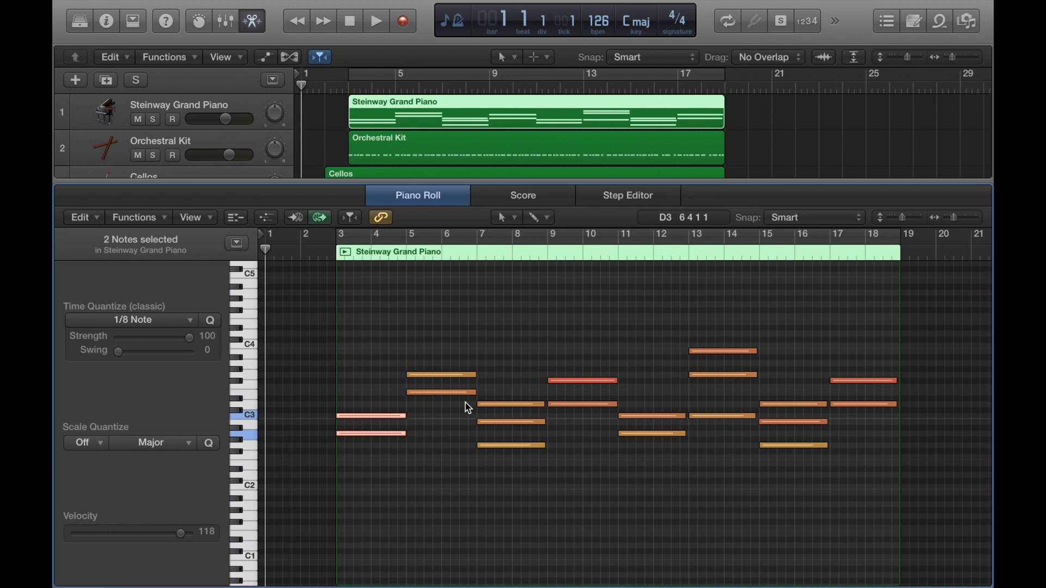
Solo the Steinway Grand Piano track and check the pitches of the two notes at bar 3.
{"action": "left_click", "coordinate": [152, 120]}
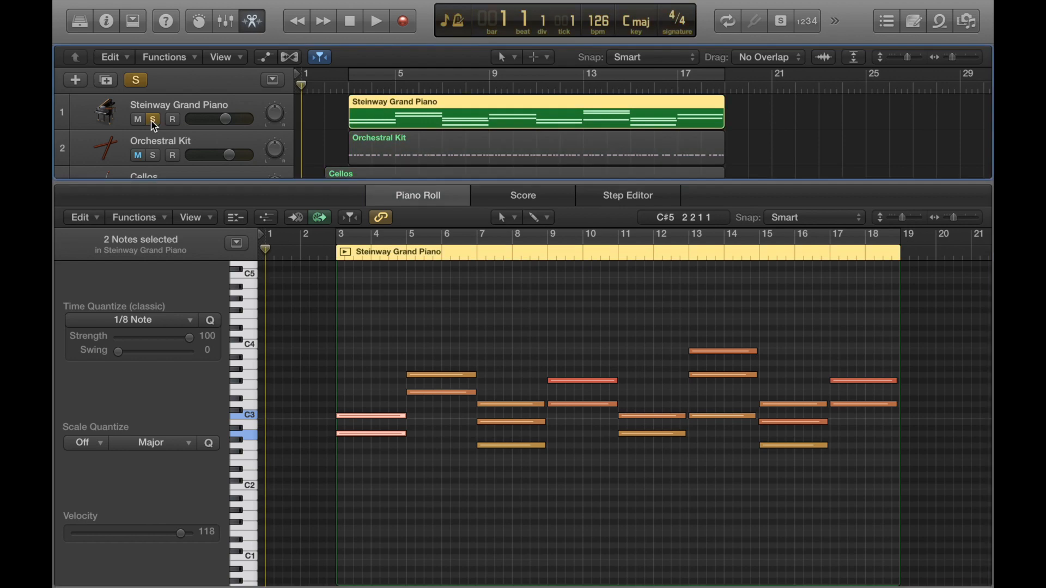
{"action": "left_click", "coordinate": [286, 192]}
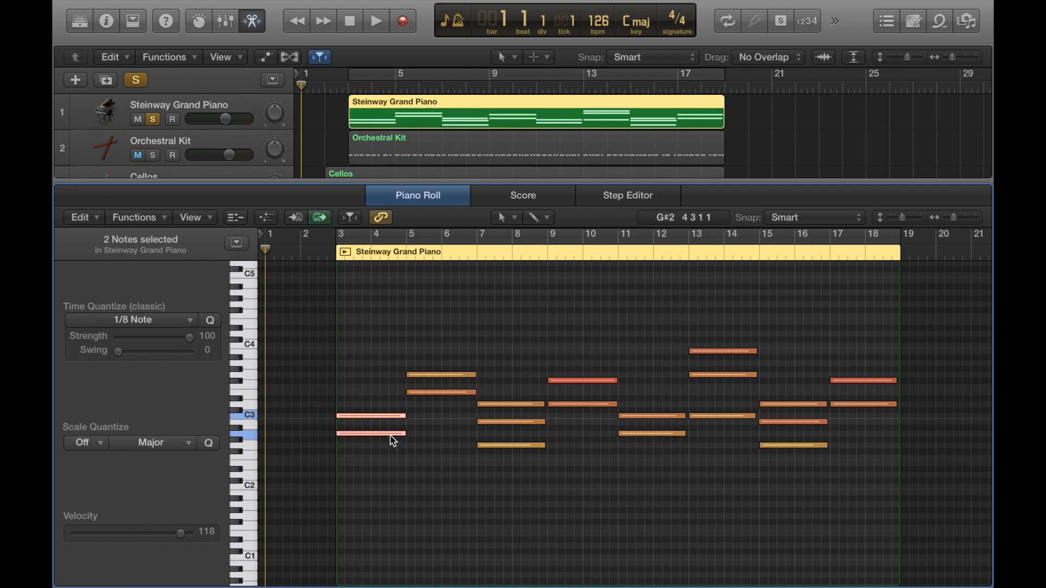
{"action": "mouse_move", "coordinate": [390, 440]}
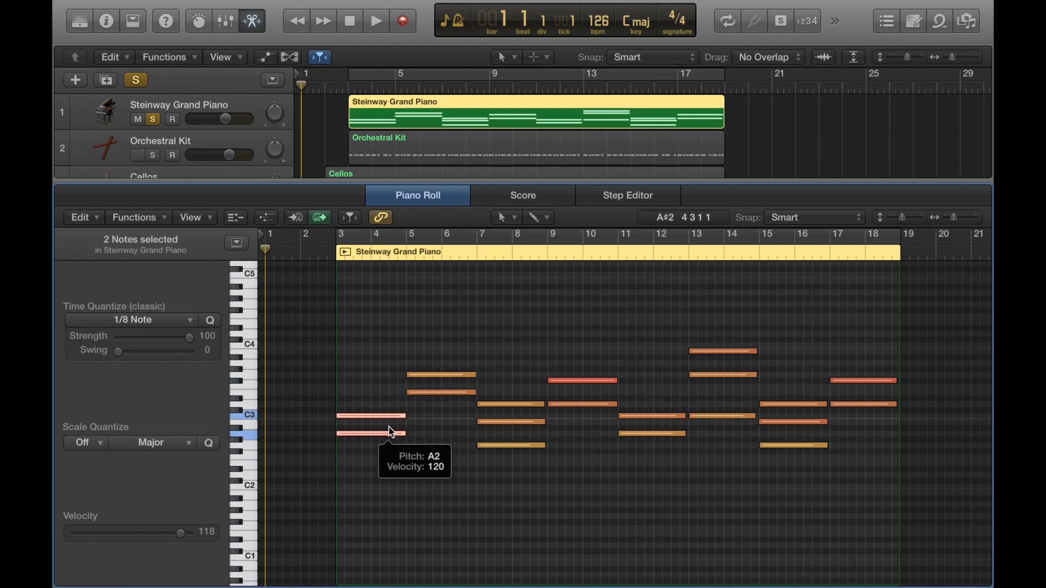
{"action": "mouse_move", "coordinate": [392, 421]}
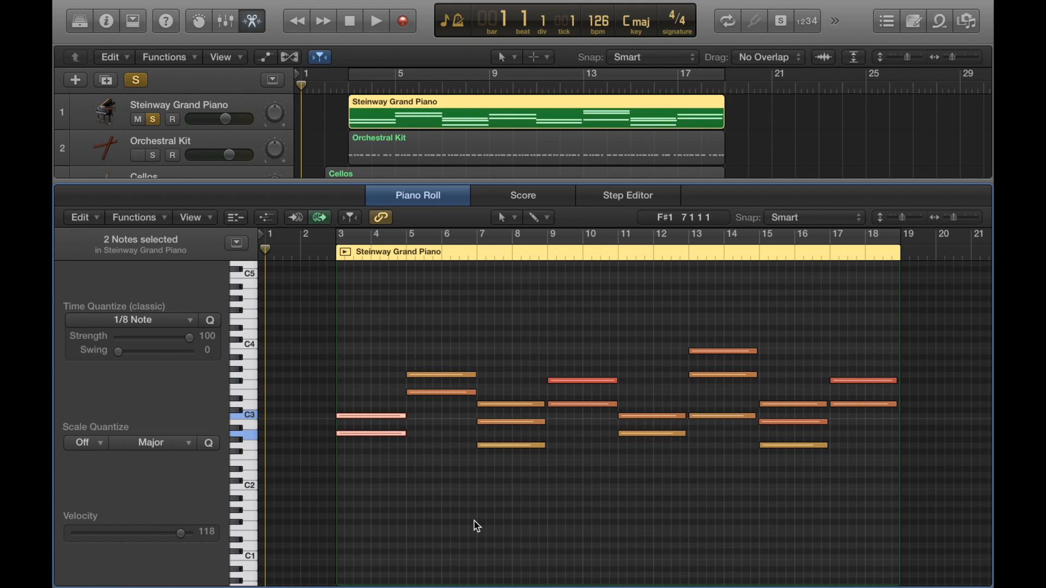
Enlarge the notes in the Piano Roll and audition the lower note of the first chord at bar 3.
{"action": "key", "text": "super+Right"}
{"action": "key", "text": "super+Down"}
{"action": "key", "text": "super+Down"}
{"action": "key", "text": "super+Up"}
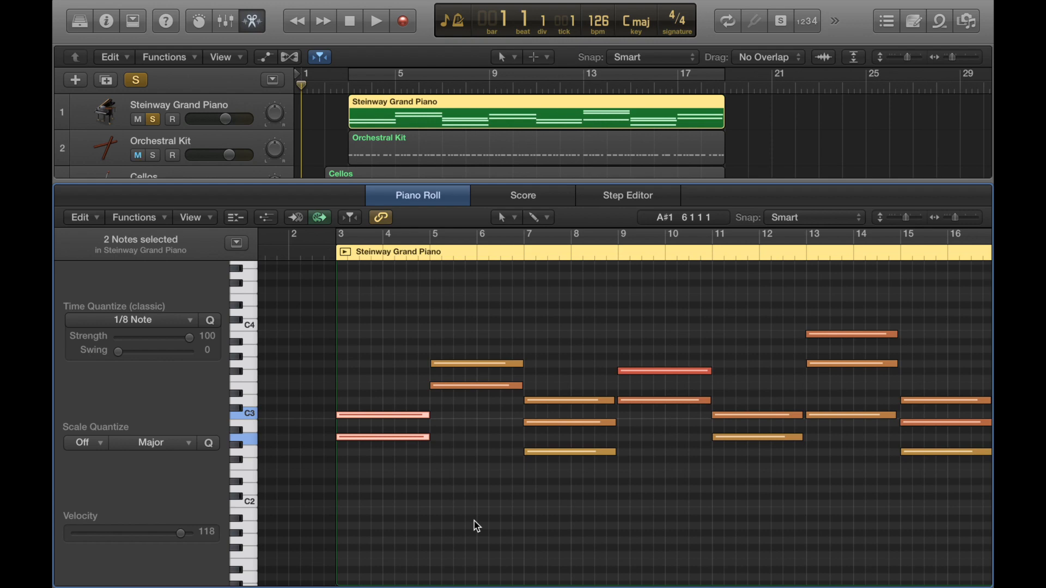
{"action": "left_click", "coordinate": [471, 495]}
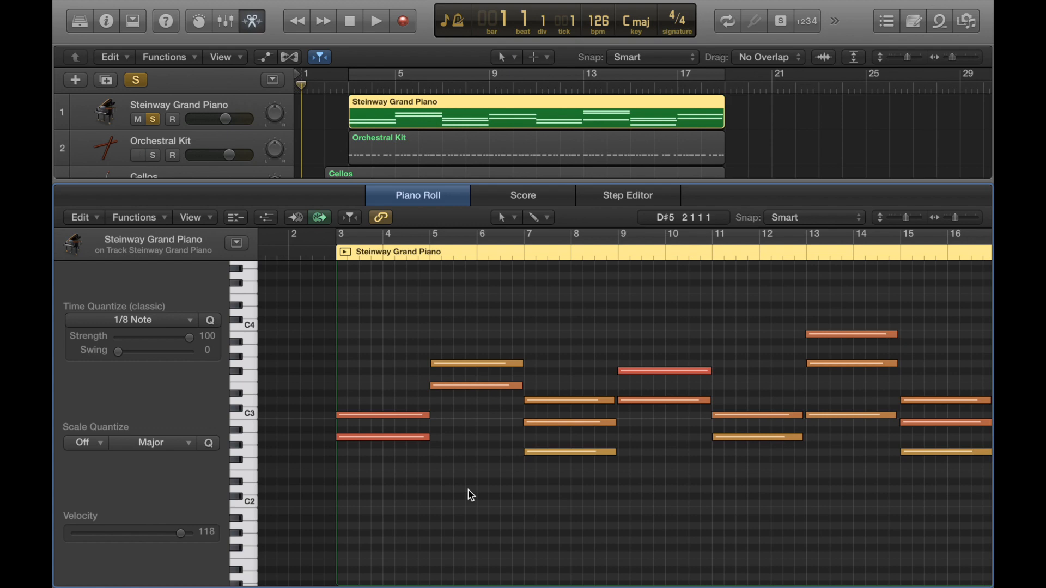
{"action": "left_click", "coordinate": [382, 438]}
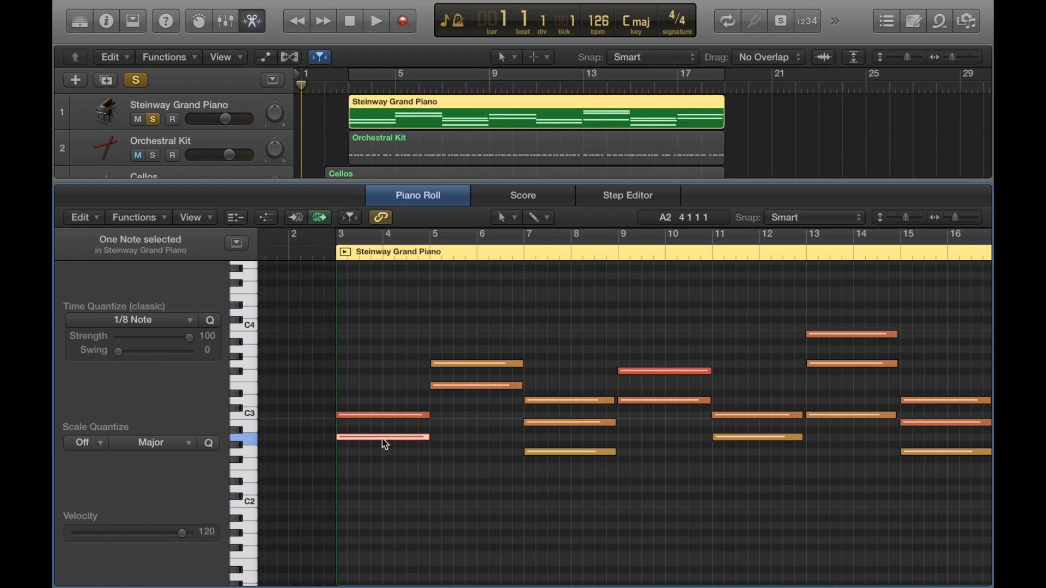
{"action": "mouse_move", "coordinate": [382, 439]}
{"action": "left_mouse_down"}
{"action": "mouse_move", "coordinate": [349, 440]}
{"action": "mouse_move", "coordinate": [509, 439]}
{"action": "mouse_move", "coordinate": [338, 440]}
{"action": "mouse_move", "coordinate": [402, 443]}
{"action": "mouse_move", "coordinate": [397, 517]}
{"action": "mouse_move", "coordinate": [386, 333]}
{"action": "mouse_move", "coordinate": [385, 443]}
{"action": "left_mouse_up"}
Lower the middle note of the bar 7 chord by one semitone and play the chord from just before bar 7.
{"action": "mouse_move", "coordinate": [574, 426]}
{"action": "left_click", "coordinate": [566, 423]}
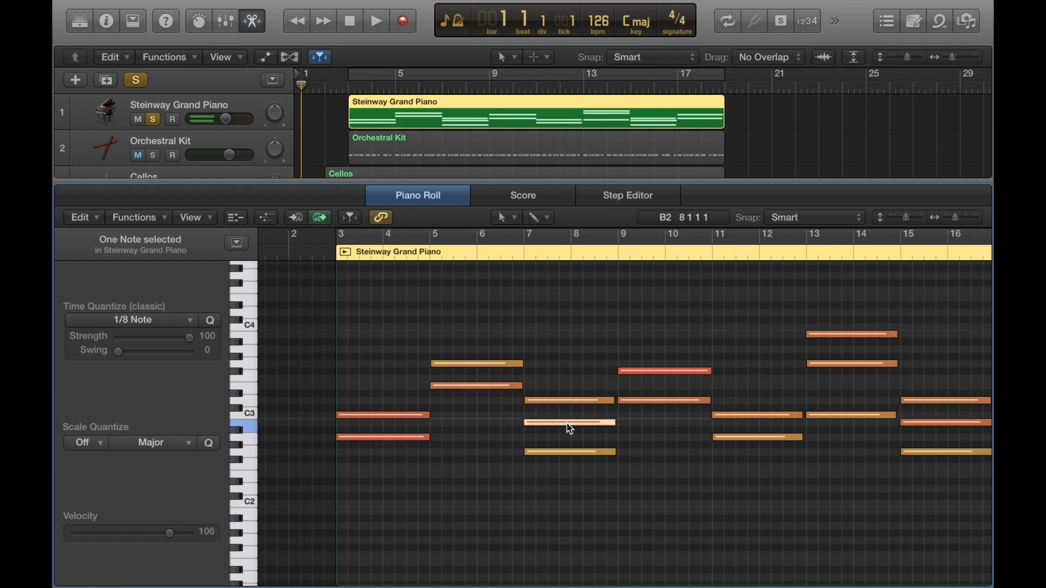
{"action": "left_click_drag", "start_coordinate": [570, 428], "coordinate": [567, 433]}
{"action": "left_click", "coordinate": [512, 250]}
{"action": "key", "text": "space"}
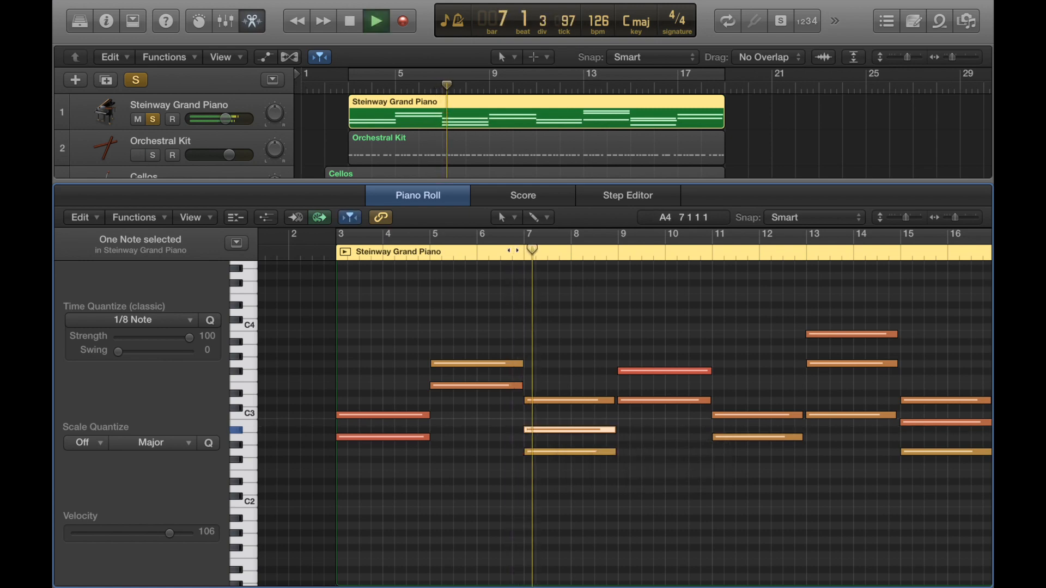
{"action": "key", "text": "space"}
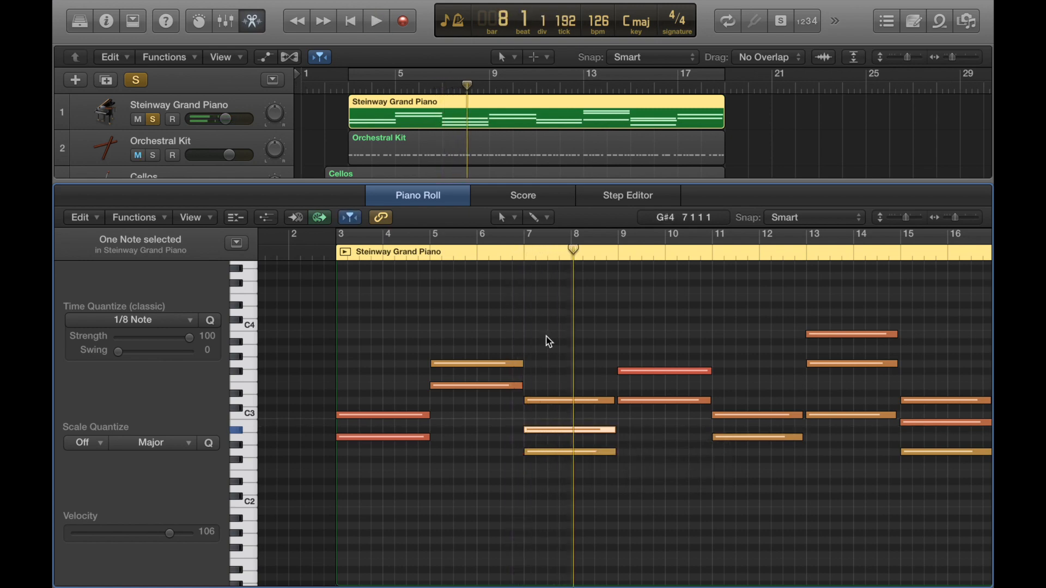
Raise the middle note of the bar 7 chord by one semitone to B2 and play the chord again.
{"action": "left_click_drag", "start_coordinate": [560, 436], "coordinate": [560, 428]}
{"action": "left_click", "coordinate": [512, 249]}
{"action": "key", "text": "space"}
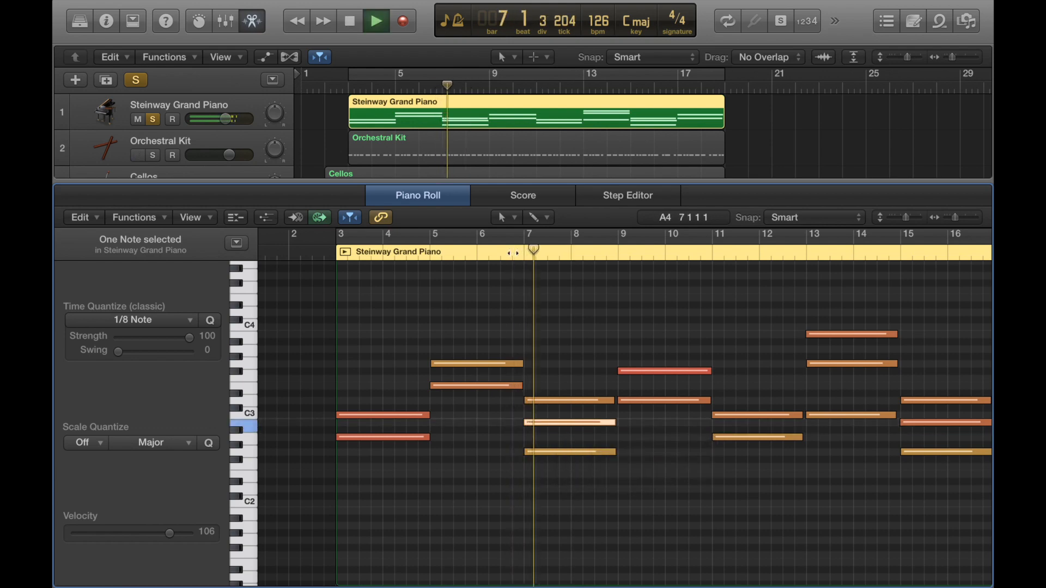
{"action": "key", "text": "space"}
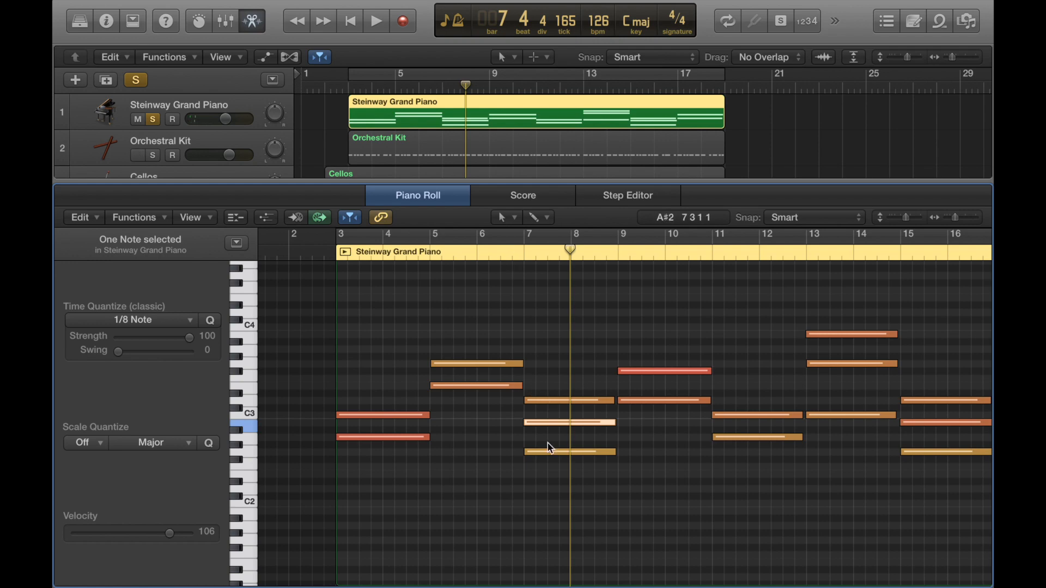
Lower the bottom note of the bar 7 chord by two semitones and play the passage from just before the chord.
{"action": "left_click_drag", "start_coordinate": [550, 458], "coordinate": [546, 470]}
{"action": "left_click", "coordinate": [515, 252]}
{"action": "left_click", "coordinate": [498, 253]}
{"action": "key", "text": "space"}
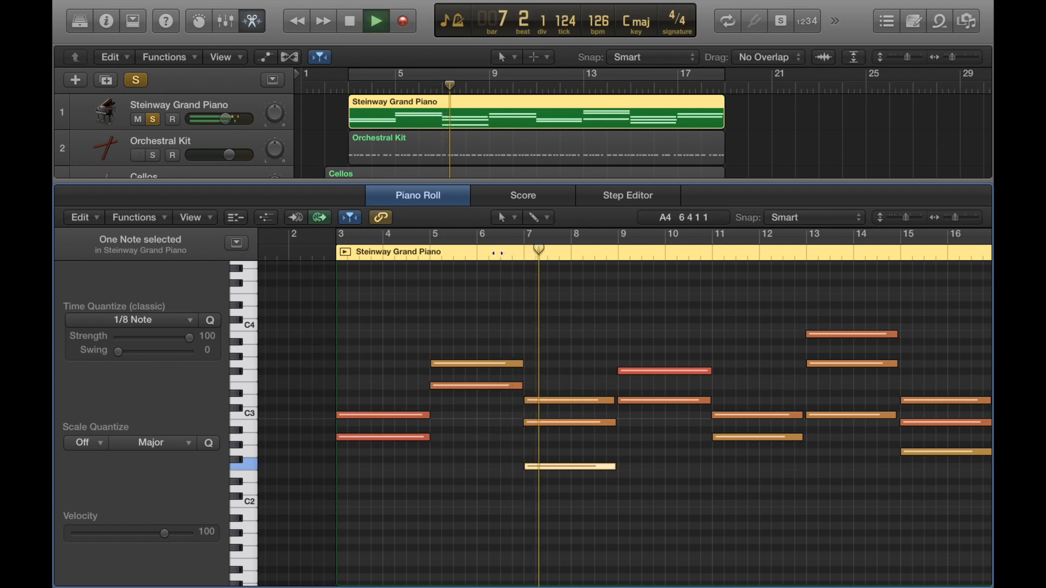
{"action": "key", "text": "space"}
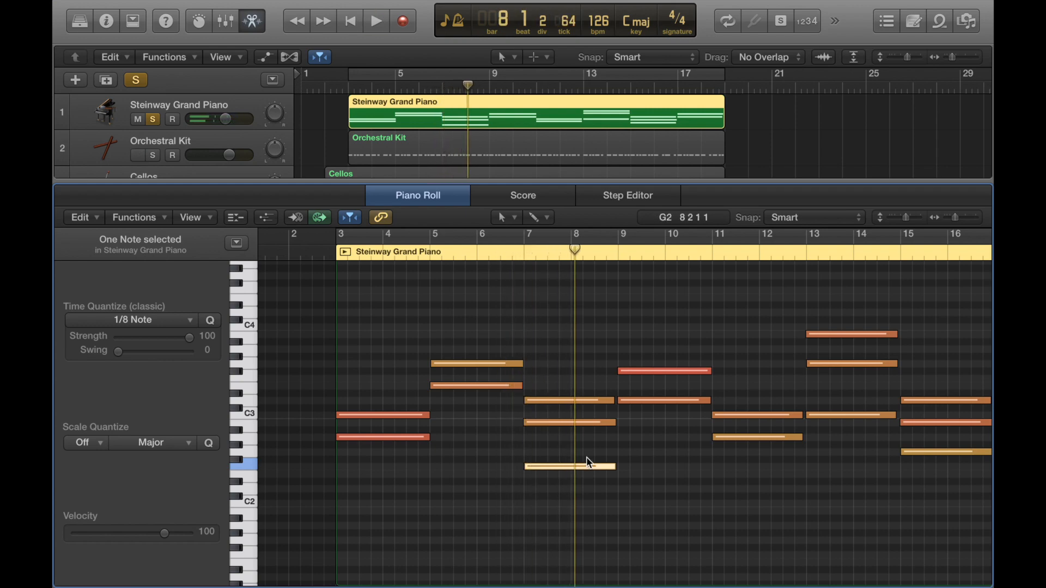
Raise the bottom note of the bar 7 chord by two semitones to G2 and start playback just before bar 7.
{"action": "left_click_drag", "start_coordinate": [564, 471], "coordinate": [564, 456]}
{"action": "key", "text": "space"}
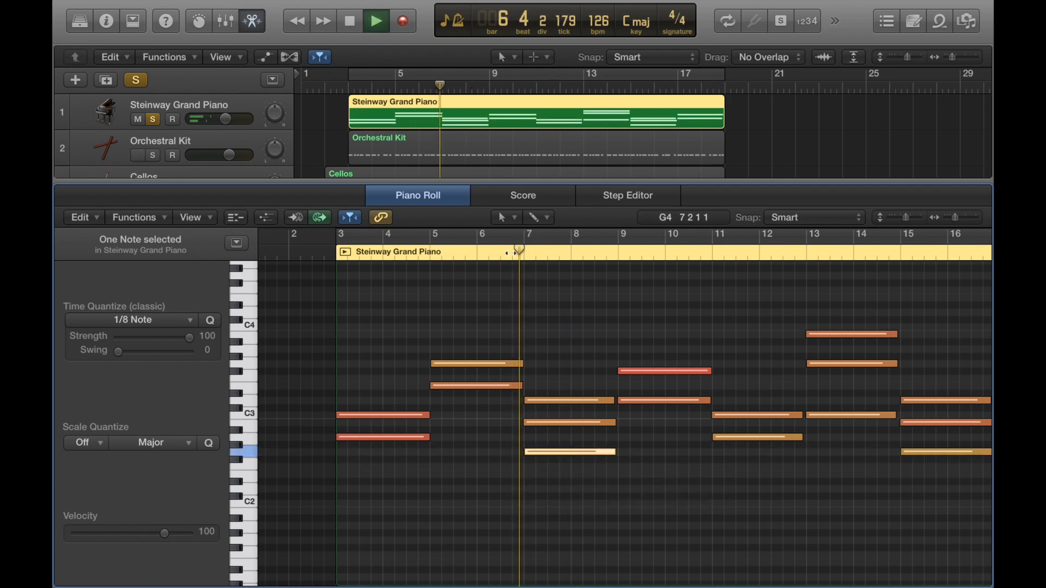